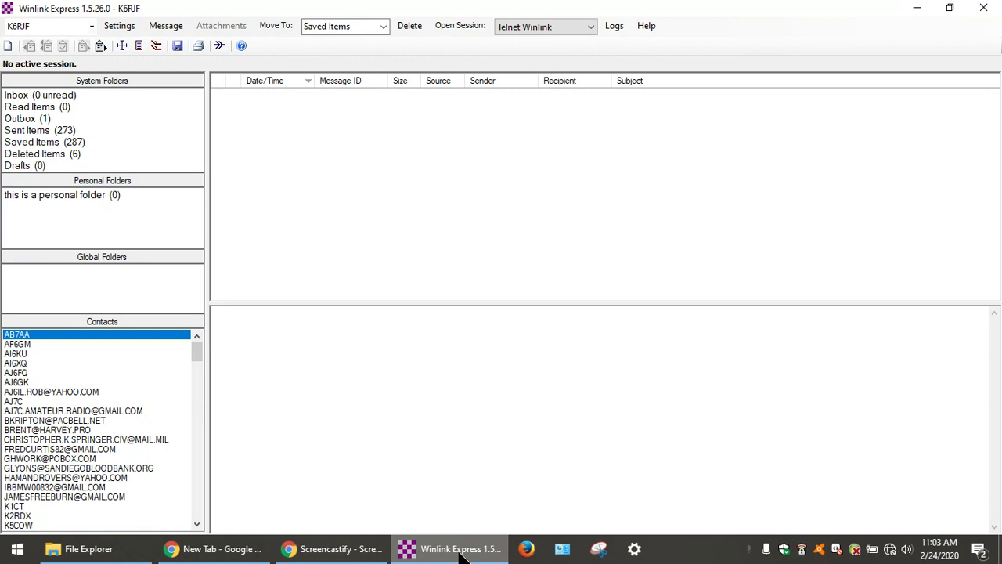
- Start a new message and open Radiogram.txt from Standard Templates > RADIOGRAM RRI Forms
{"action": "left_click", "coordinate": [156, 26]}
{"action": "left_click", "coordinate": [181, 41]}
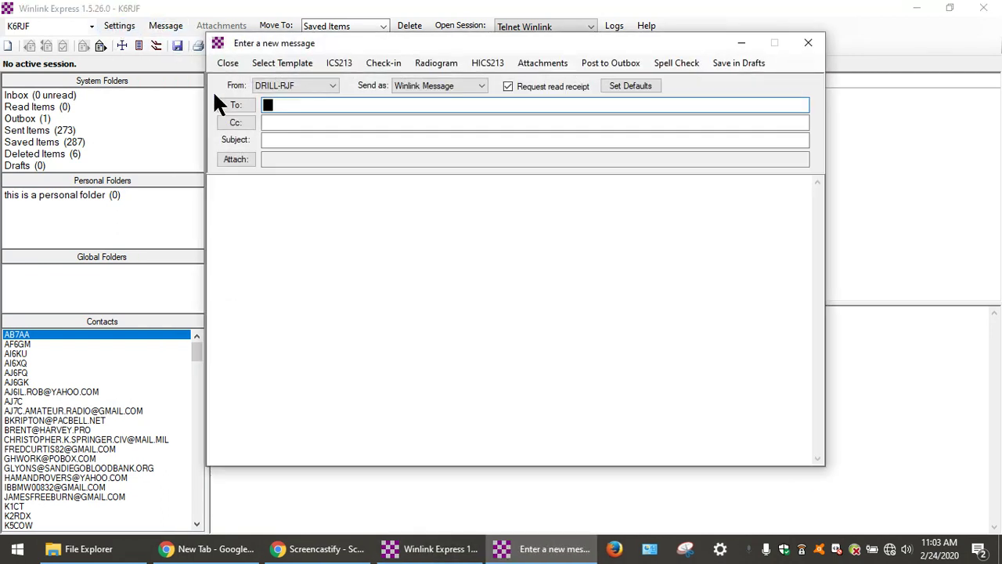
{"action": "left_click", "coordinate": [292, 62]}
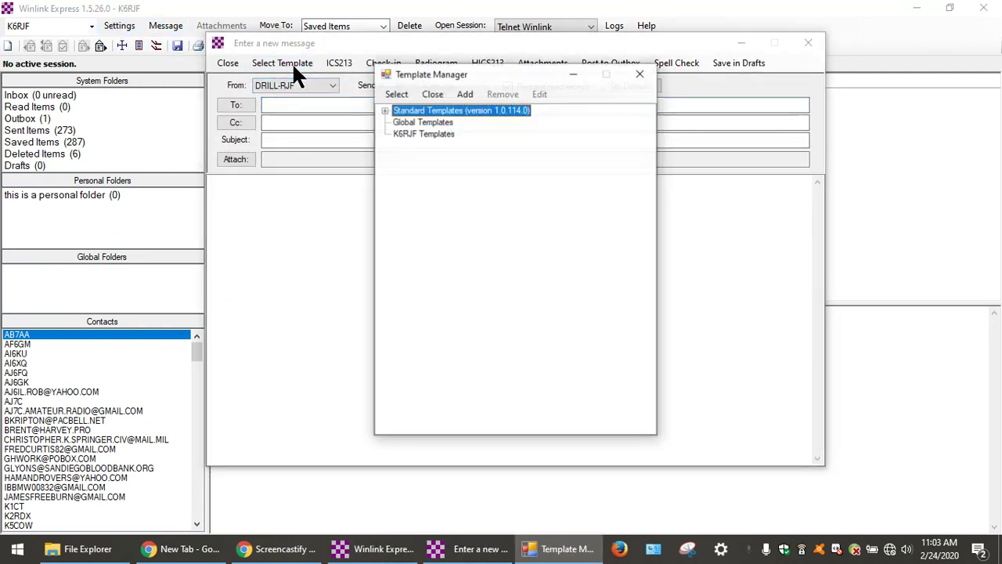
{"action": "left_click", "coordinate": [385, 110]}
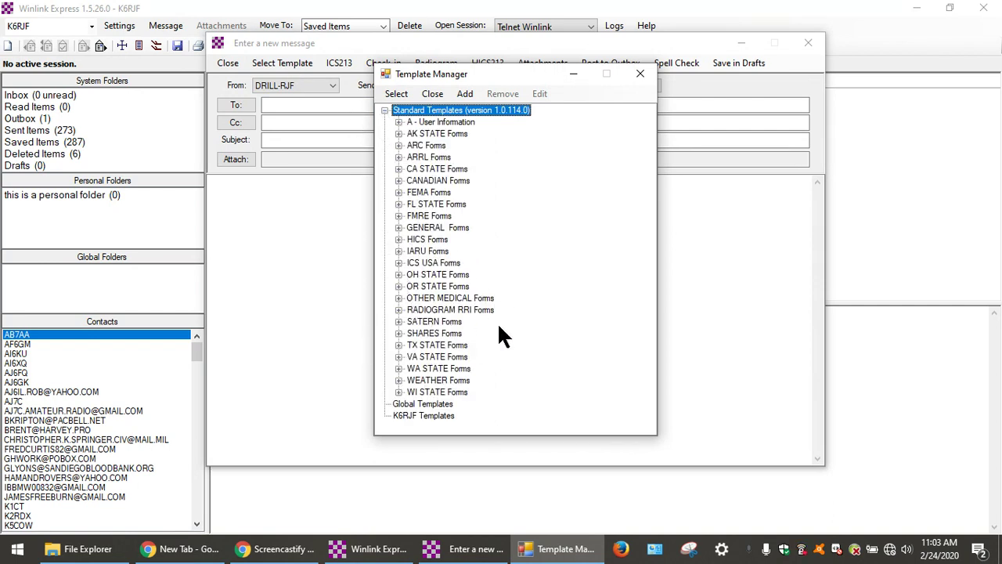
{"action": "left_click", "coordinate": [398, 310]}
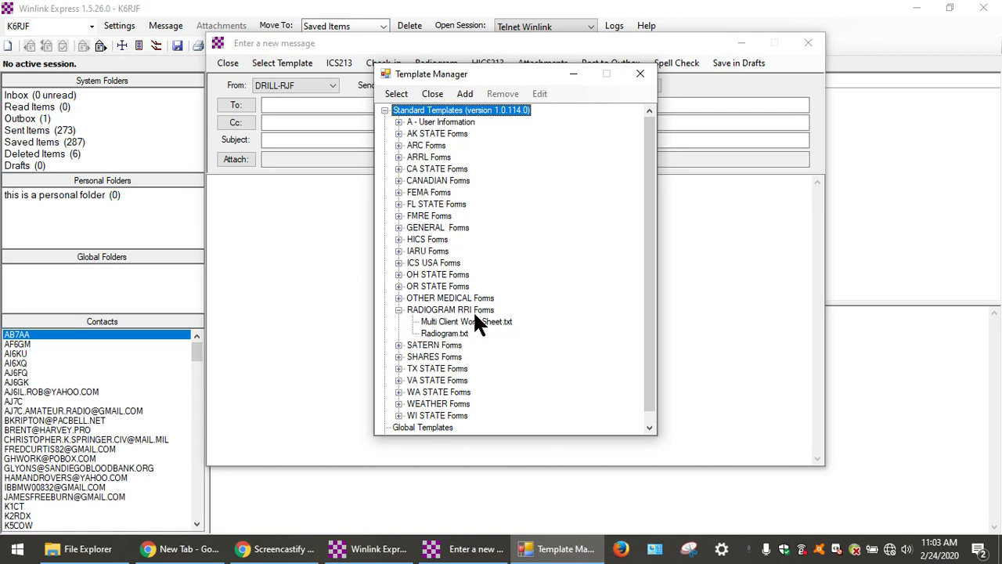
{"action": "double_click", "coordinate": [456, 334]}
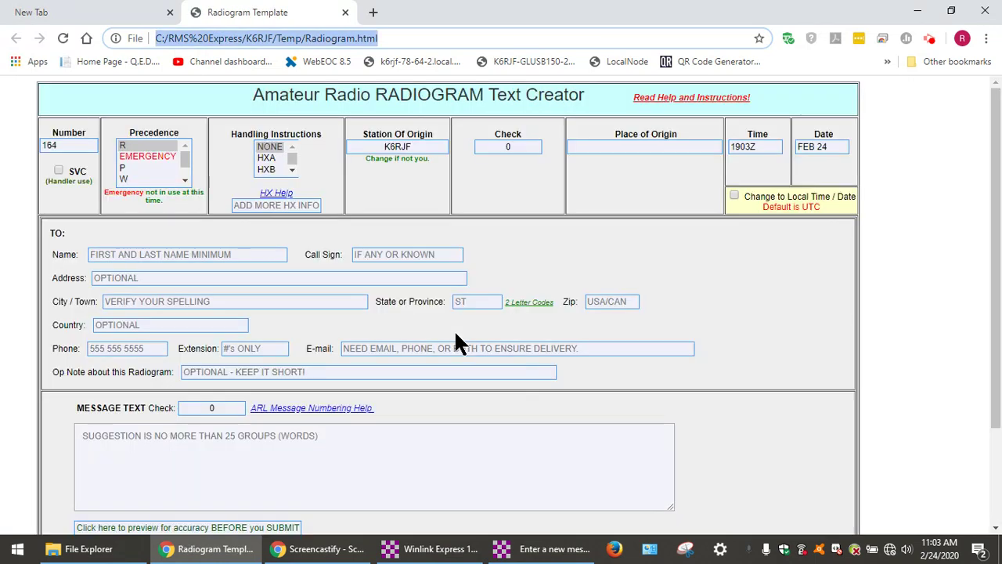
- Set precedence TEST W, handling instructions NONE, and place of origin SAN DIEGO CA
{"action": "left_click", "coordinate": [186, 180]}
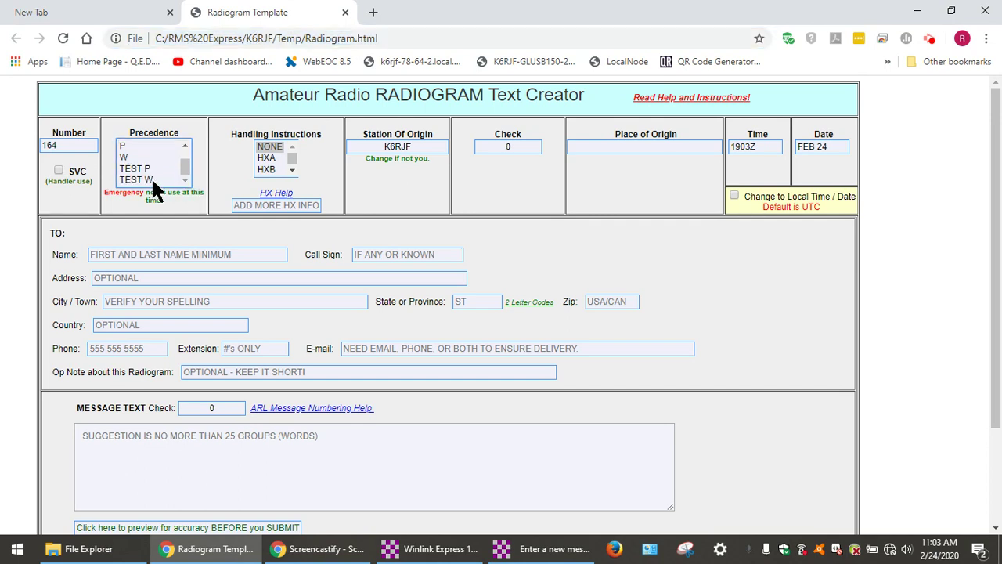
{"action": "left_click", "coordinate": [151, 180]}
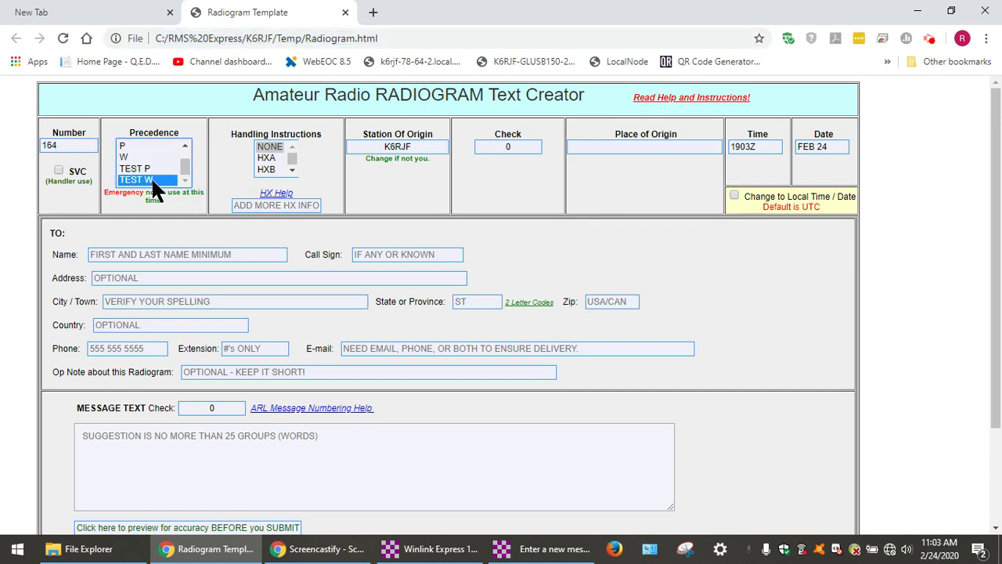
{"action": "left_click", "coordinate": [278, 146]}
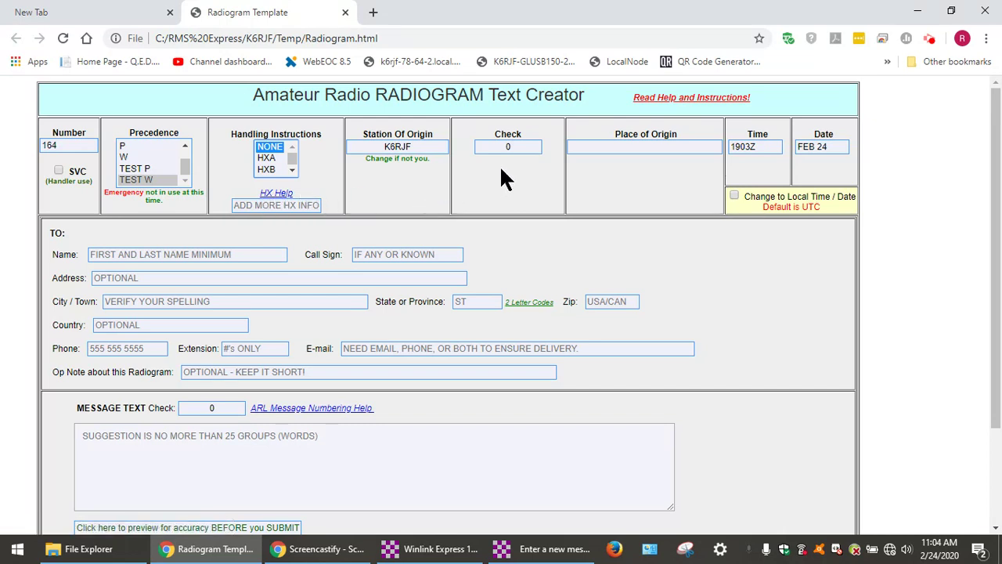
{"action": "left_click", "coordinate": [630, 148]}
{"action": "left_click", "coordinate": [628, 166]}
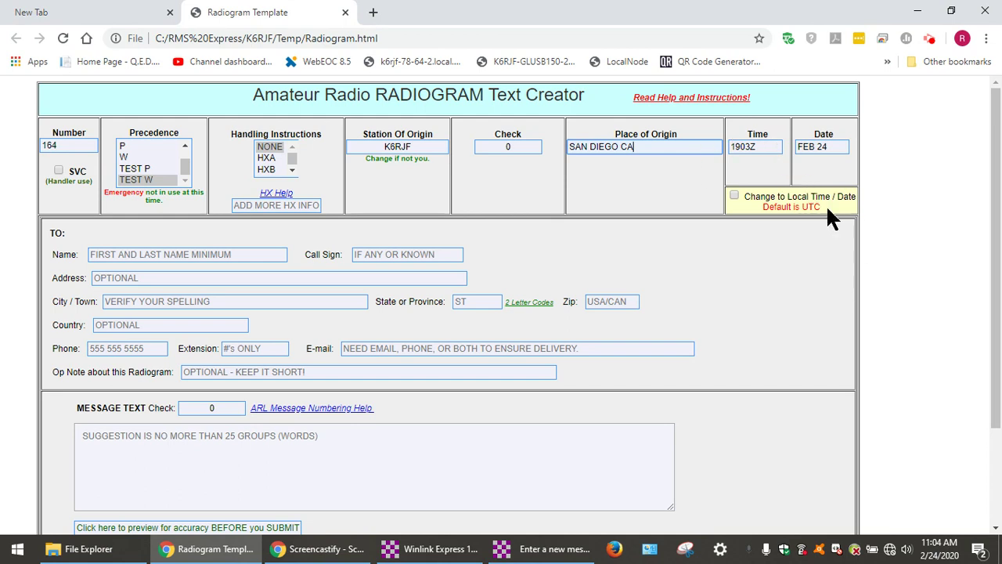
- Fill in the recipient's name, city, state FL, zip code and phone number from autofill
{"action": "left_click", "coordinate": [226, 257]}
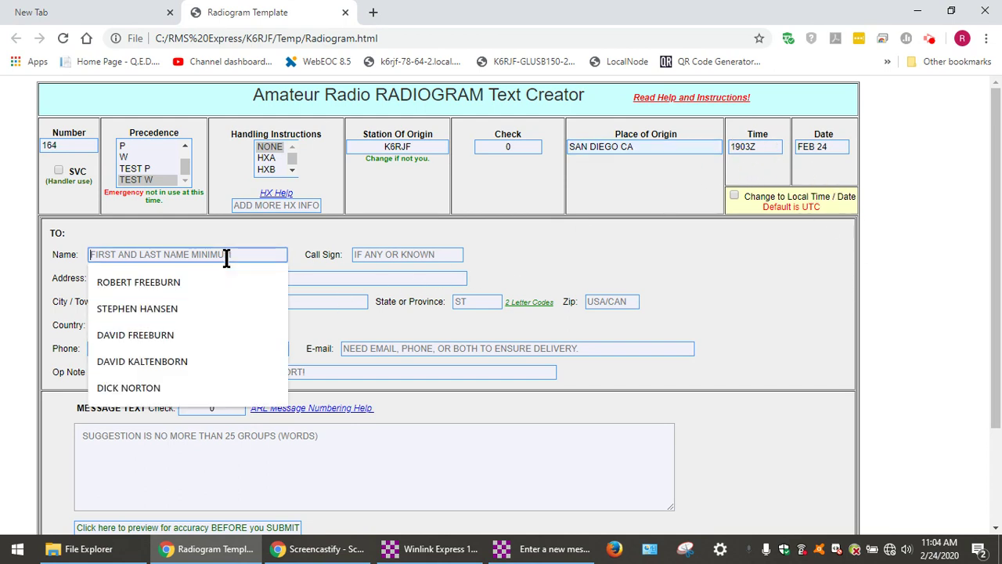
{"action": "left_click", "coordinate": [220, 335]}
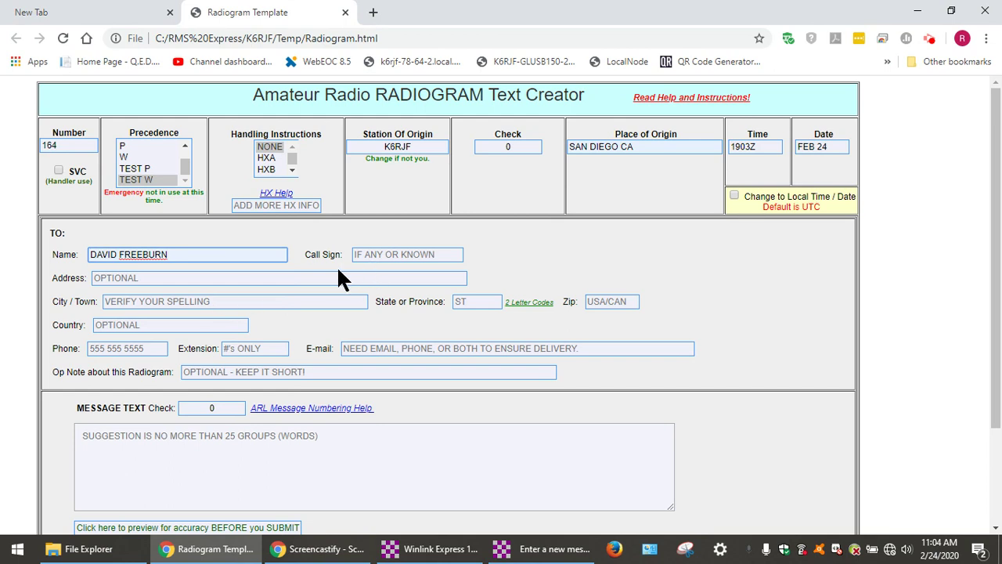
{"action": "left_click", "coordinate": [169, 301]}
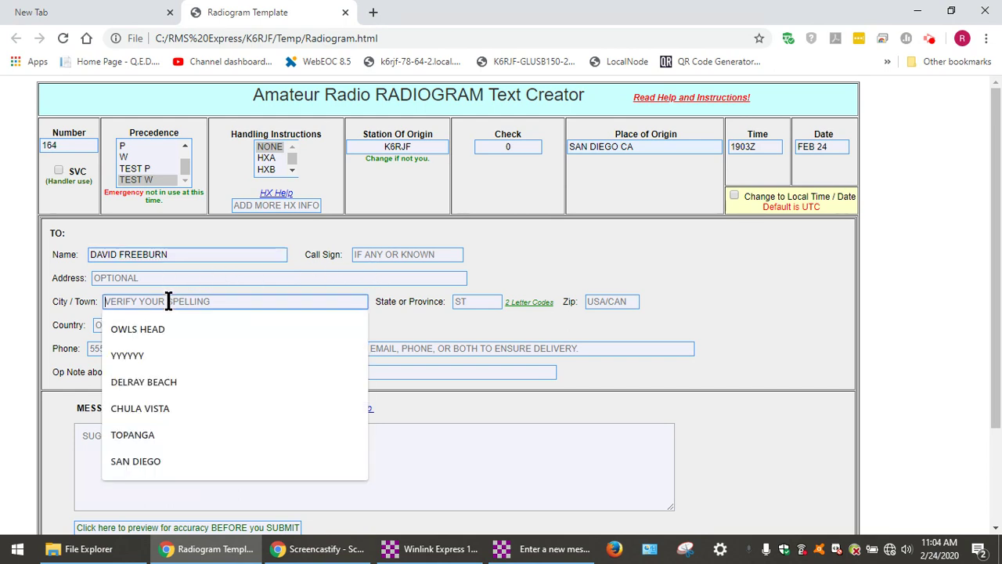
{"action": "left_click", "coordinate": [171, 382]}
{"action": "left_click", "coordinate": [469, 302]}
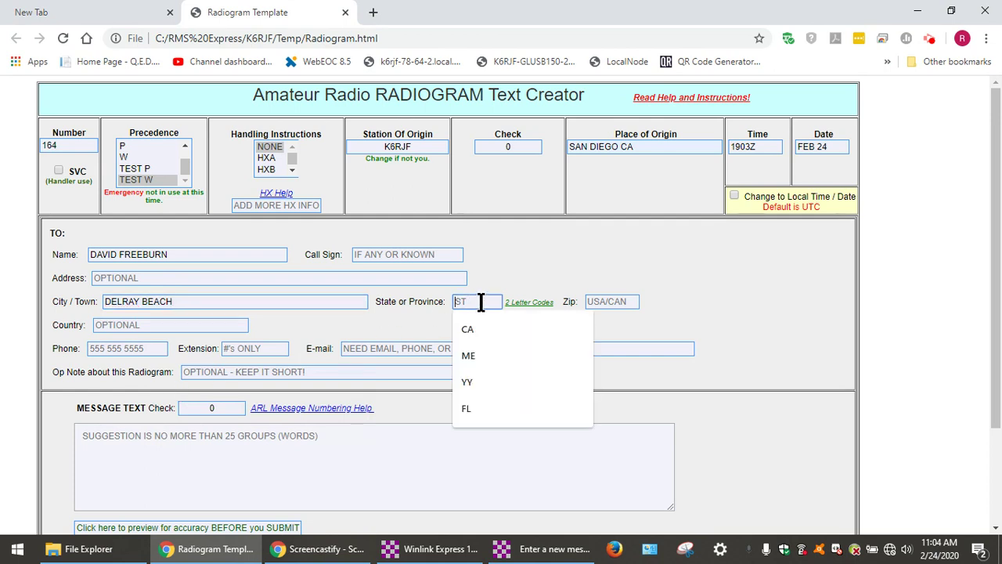
{"action": "type", "text": "FL"}
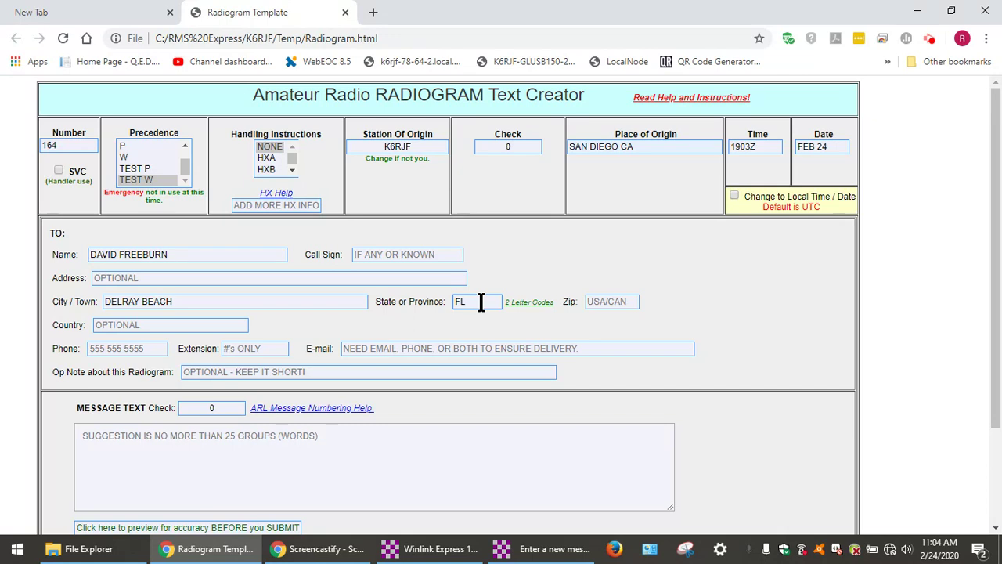
{"action": "key", "text": "Tab"}
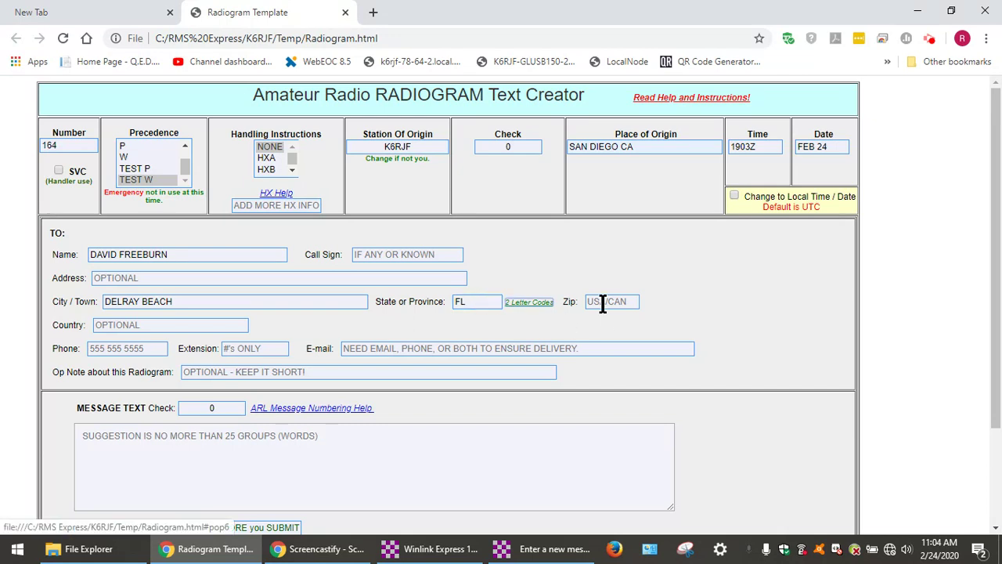
{"action": "left_click", "coordinate": [603, 305]}
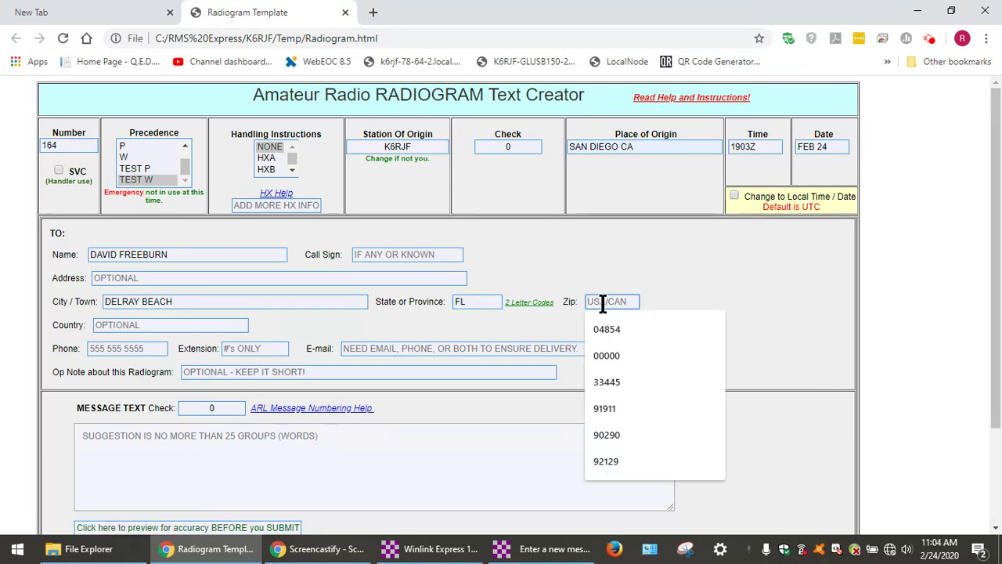
{"action": "left_click", "coordinate": [619, 382]}
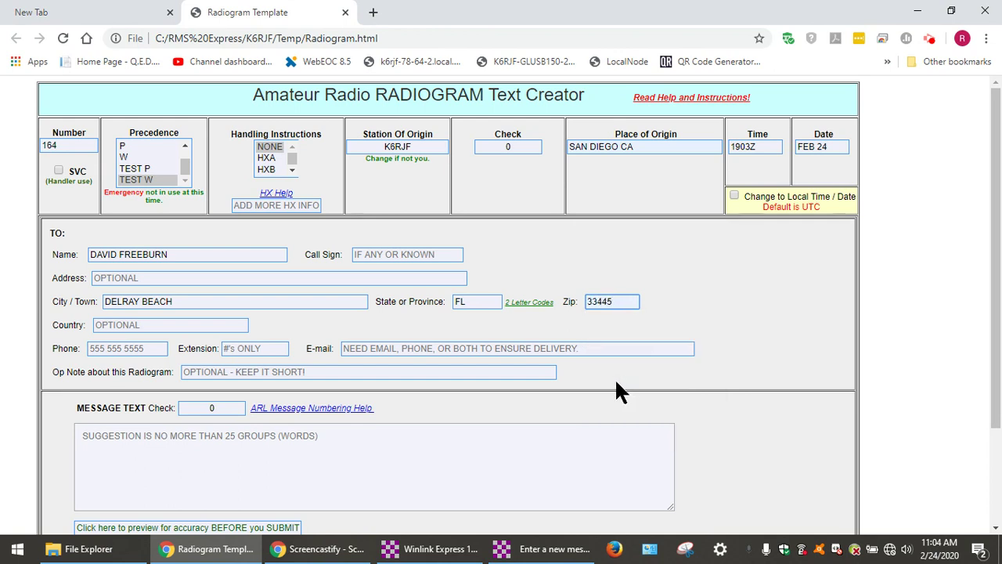
{"action": "left_click", "coordinate": [134, 349]}
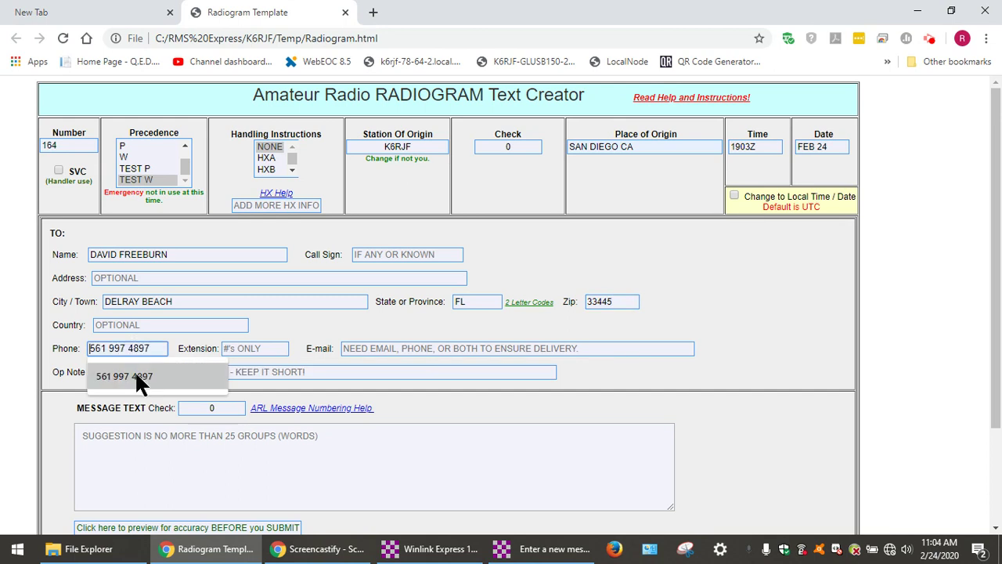
{"action": "left_click", "coordinate": [135, 373]}
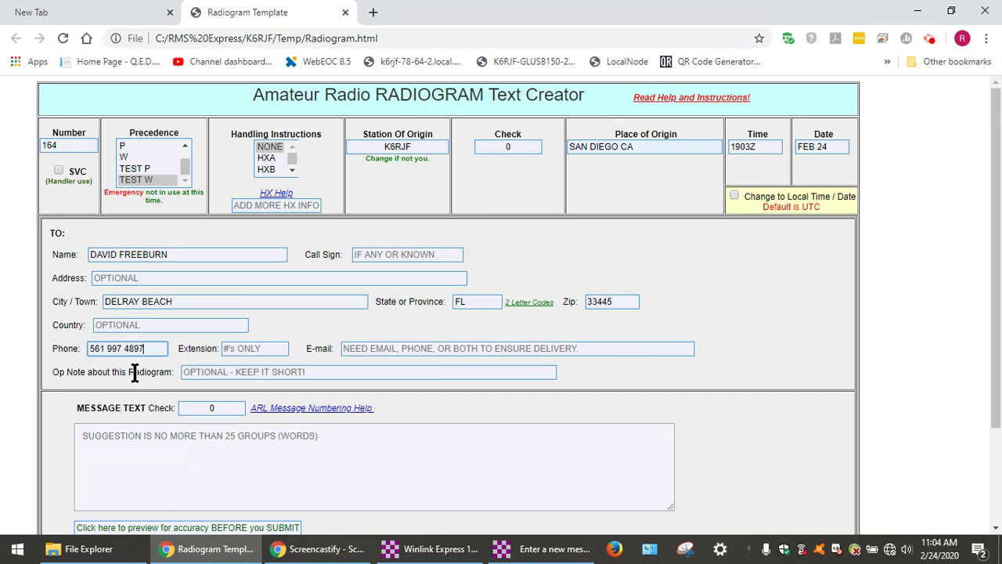
- Add the recipient's spelled-out e-mail address and the op note THANK YOU
{"action": "left_click", "coordinate": [382, 353]}
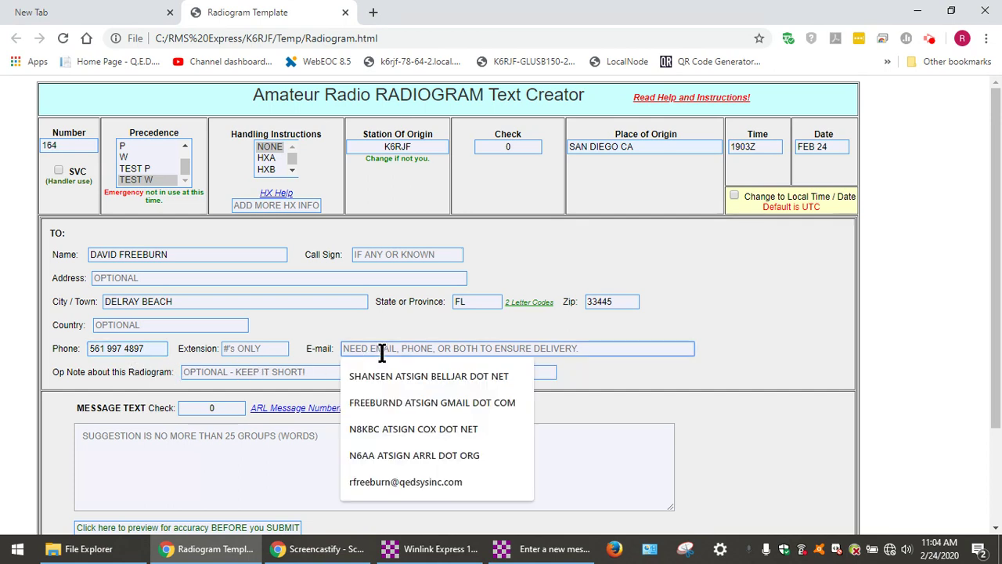
{"action": "left_click", "coordinate": [388, 400]}
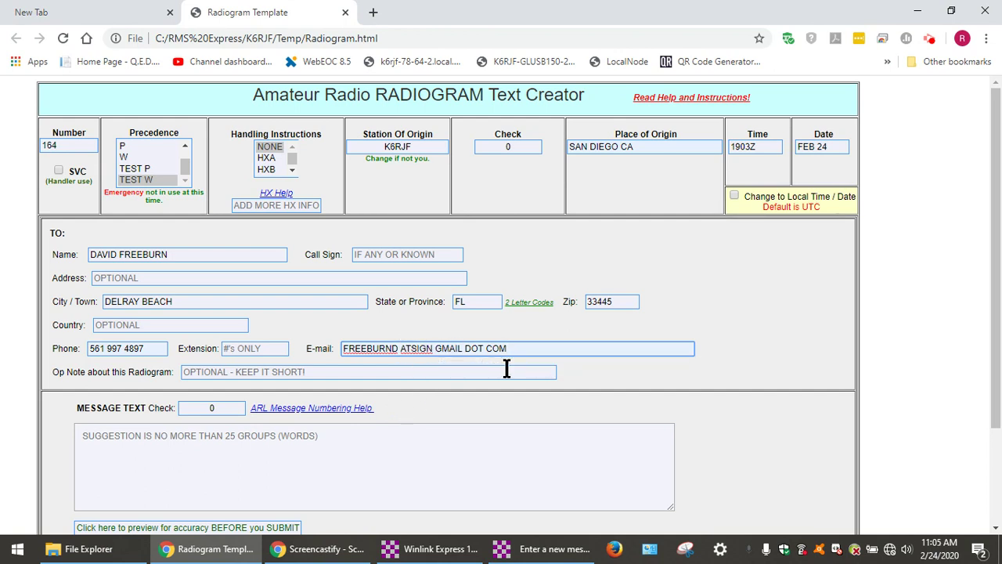
{"action": "mouse_move", "coordinate": [507, 368]}
{"action": "left_click", "coordinate": [208, 373]}
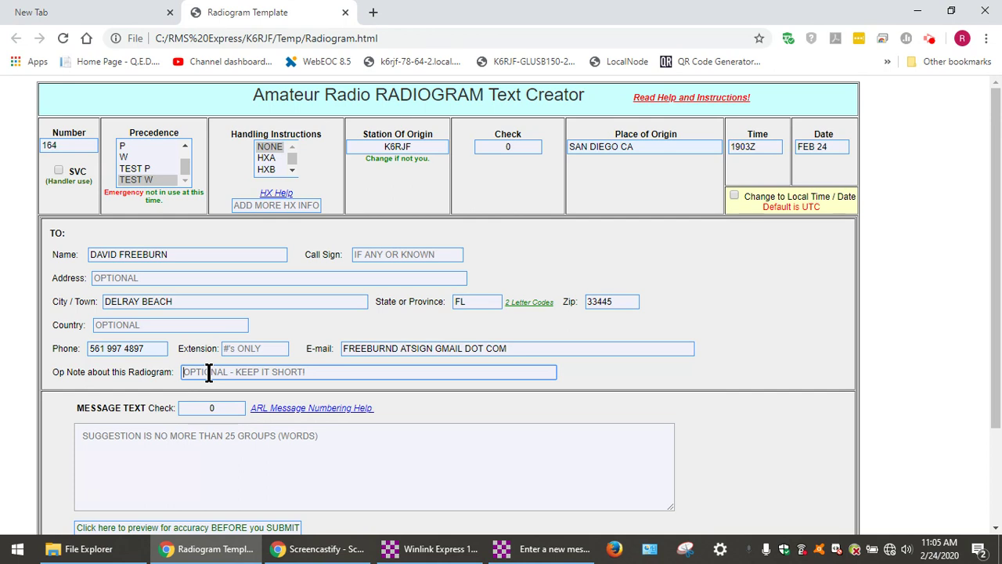
{"action": "type", "text": "THANKS"}
{"action": "key", "text": "BackSpace"}
{"action": "key", "text": "BackSpace"}
{"action": "type", "text": "YOU"}
{"action": "left_click", "coordinate": [183, 438]}
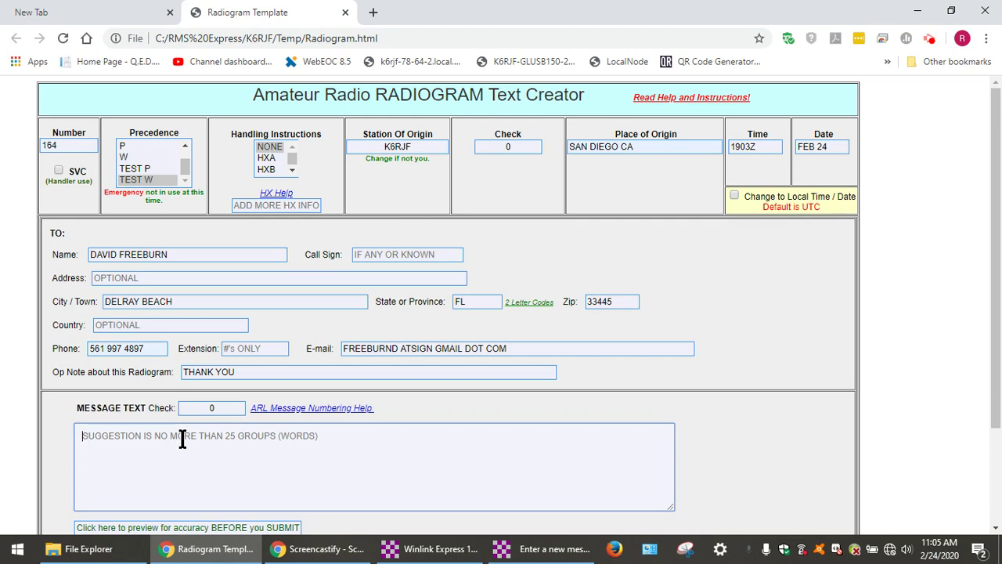
- Check the ARL numbered message list and enter ARL FIFTY as the message text
{"action": "left_click", "coordinate": [283, 408]}
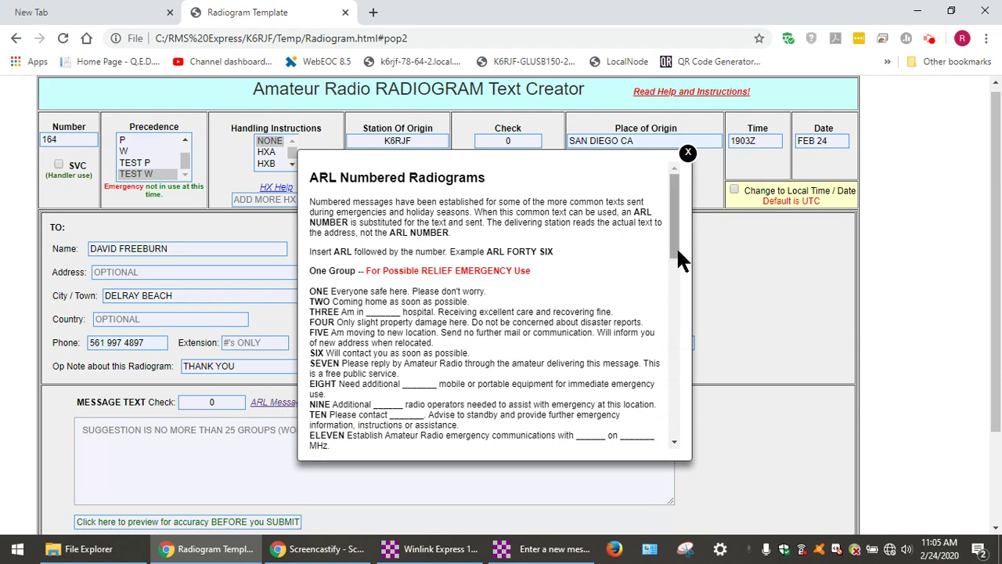
{"action": "left_click_drag", "start_coordinate": [676, 244], "coordinate": [684, 388]}
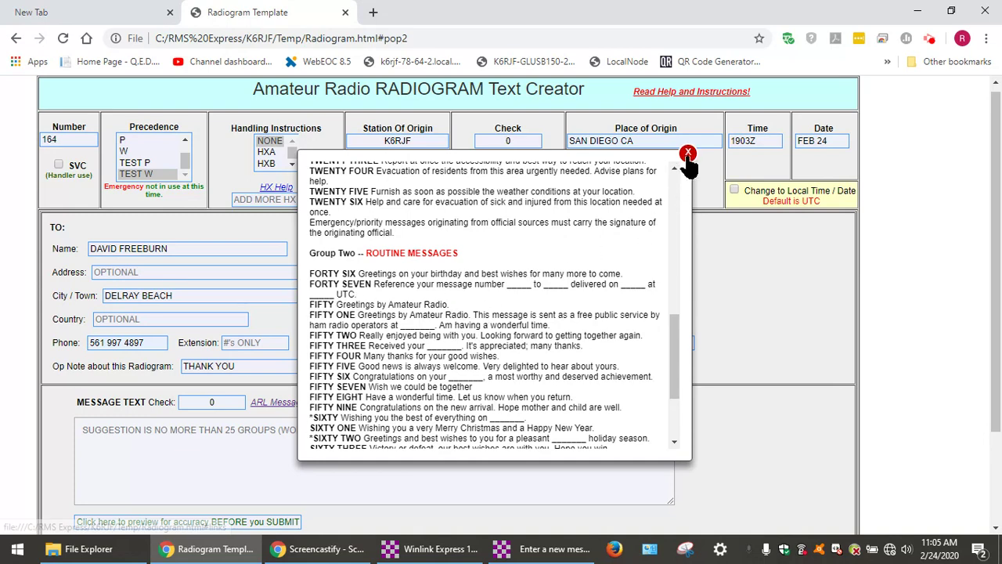
{"action": "left_click", "coordinate": [687, 151]}
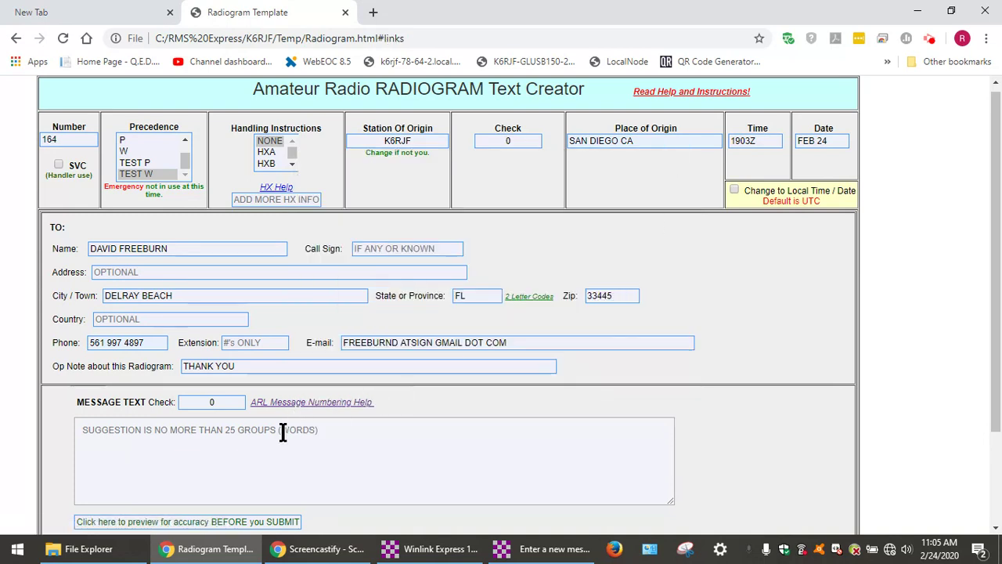
{"action": "left_click", "coordinate": [269, 429]}
{"action": "type", "text": "AR"}
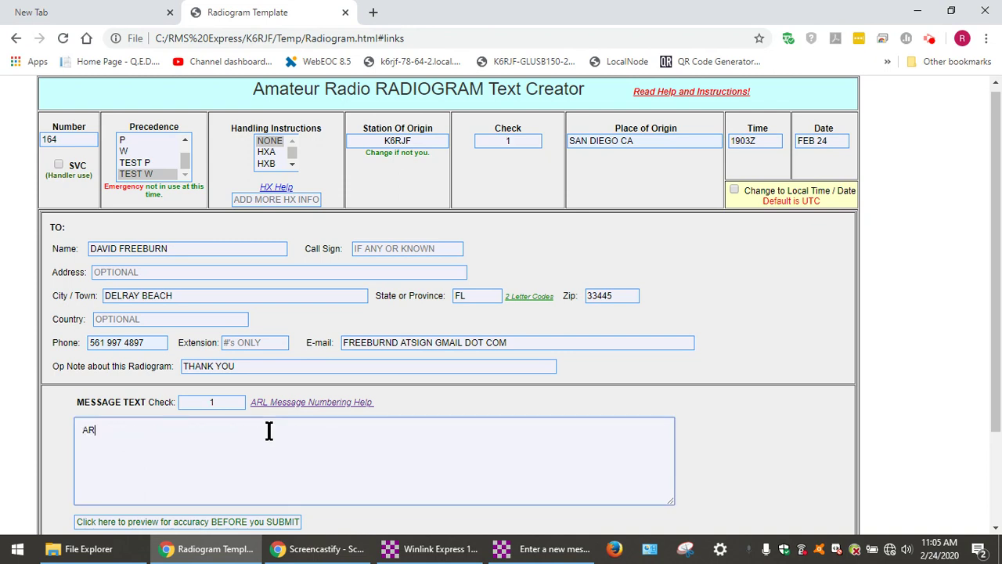
{"action": "type", "text": "L FIFTY"}
{"action": "key", "text": "Tab"}
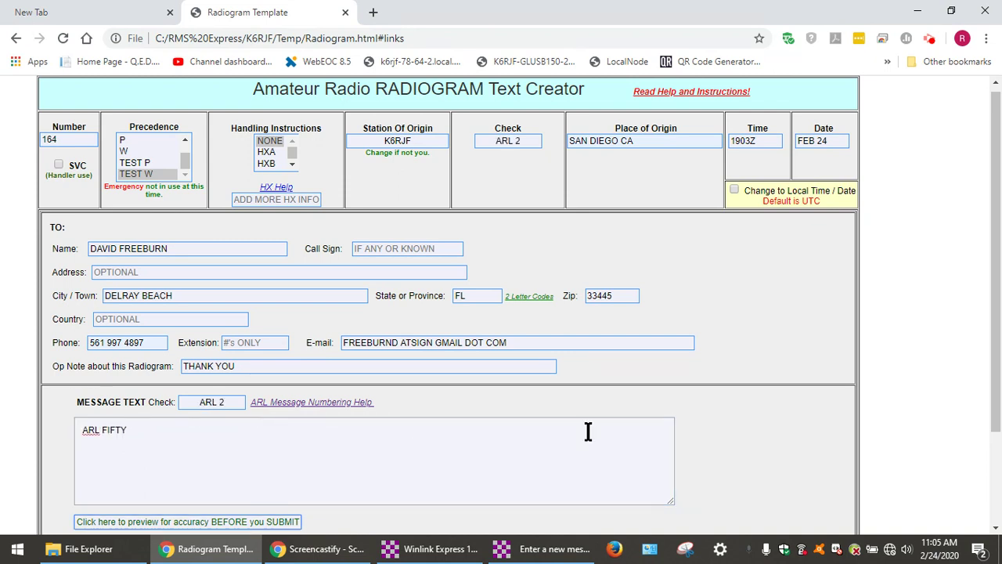
- Fill in the originator's signature and call sign and the HXC e-mail handling operator note
{"action": "left_click_drag", "start_coordinate": [993, 388], "coordinate": [991, 443]}
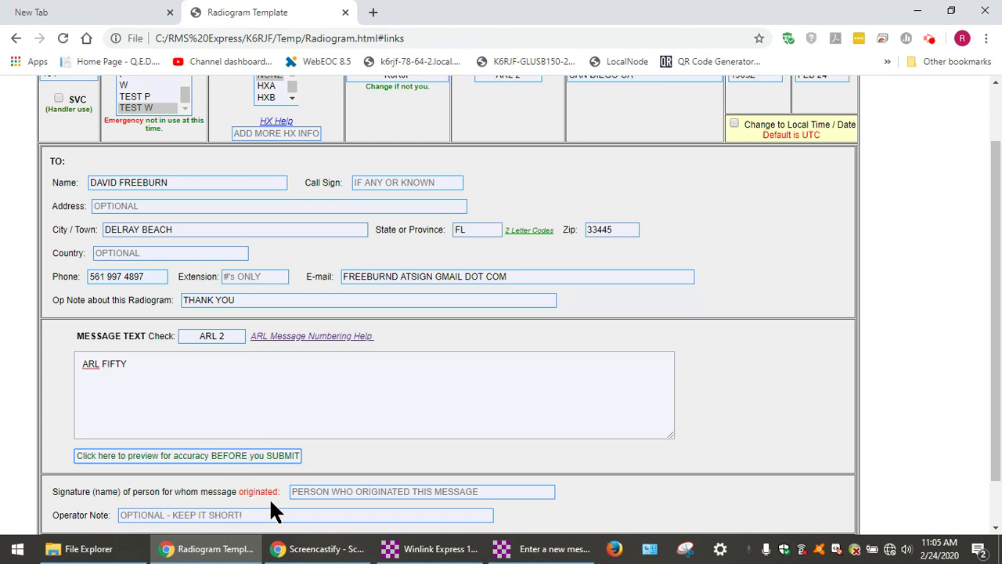
{"action": "left_click", "coordinate": [342, 489]}
{"action": "left_click", "coordinate": [363, 440]}
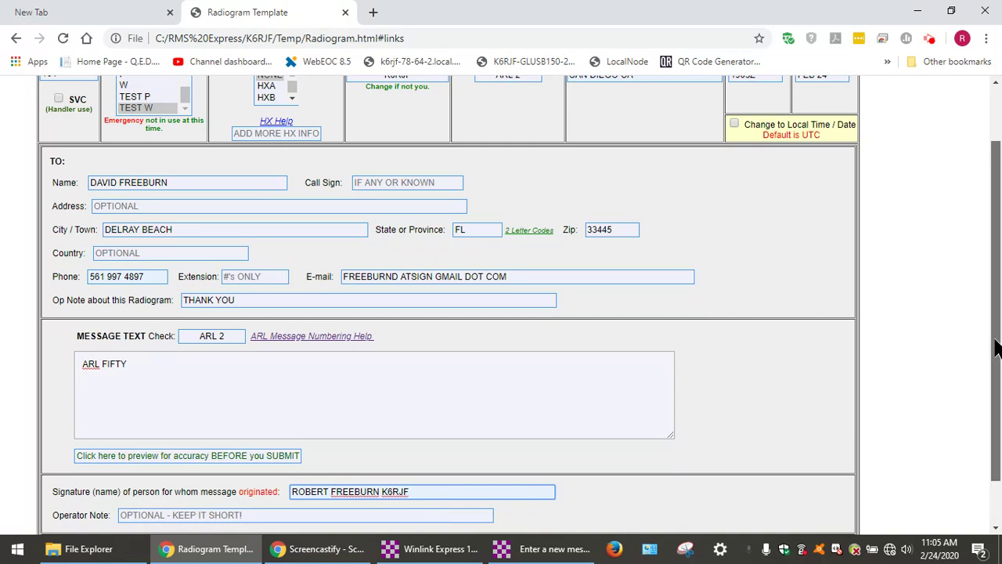
{"action": "scroll", "coordinate": [993, 348], "scroll_direction": "down", "scroll_amount": 1}
{"action": "left_click", "coordinate": [159, 460]}
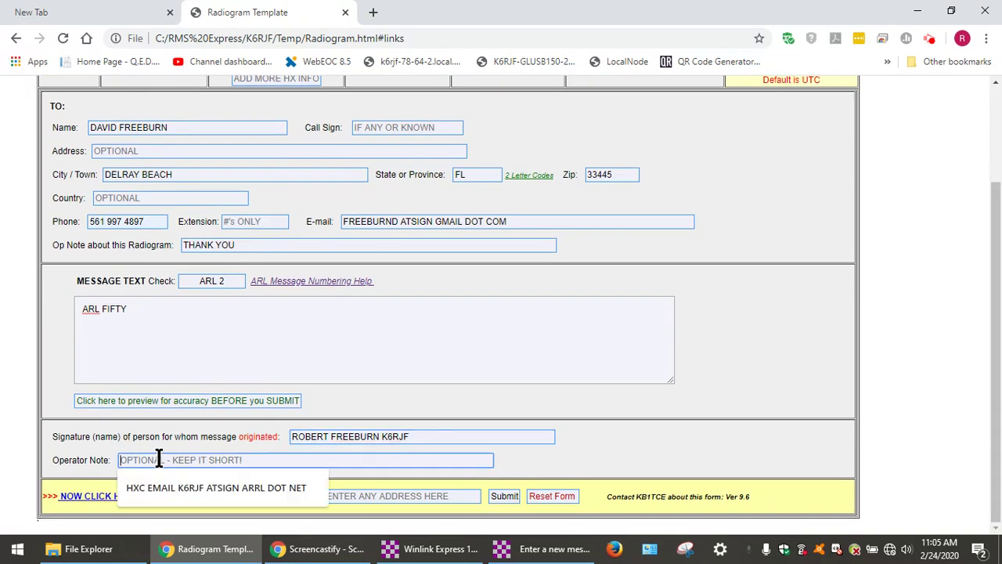
{"action": "left_click", "coordinate": [168, 485]}
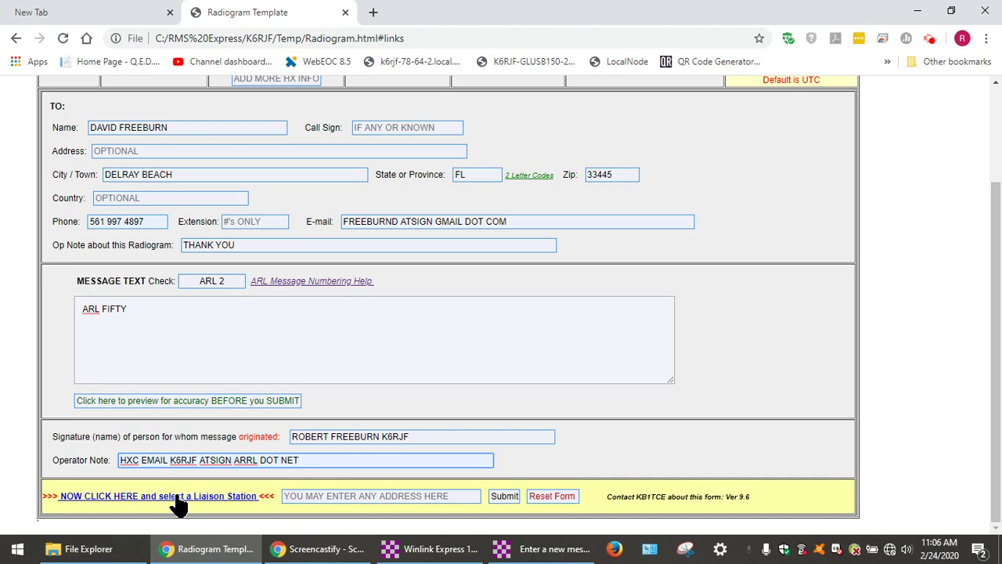
{"action": "left_click", "coordinate": [233, 496]}
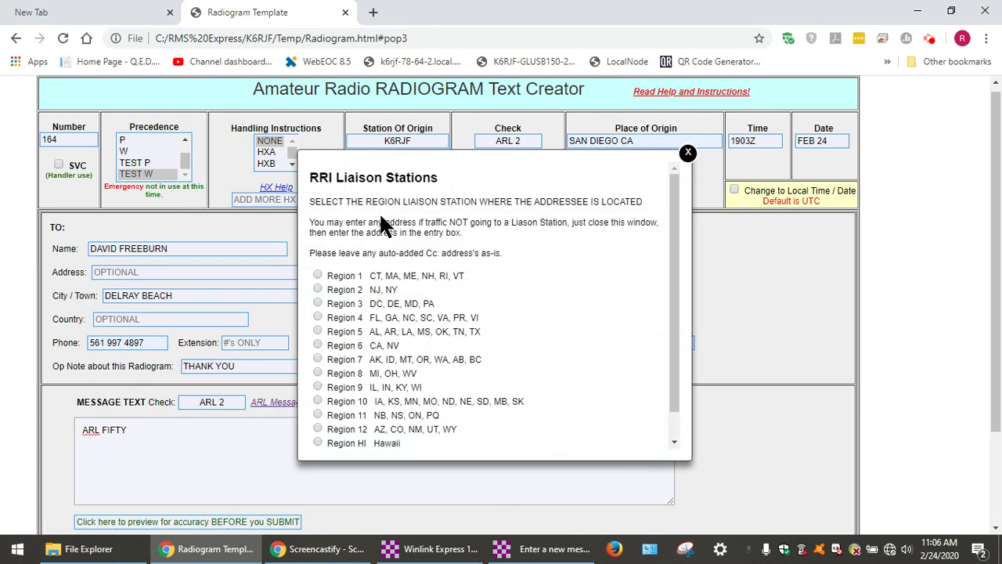
- Choose the Region 4 liaison station (RRI-Region4) covering Florida and close the station list
{"action": "left_click_drag", "start_coordinate": [669, 251], "coordinate": [671, 302]}
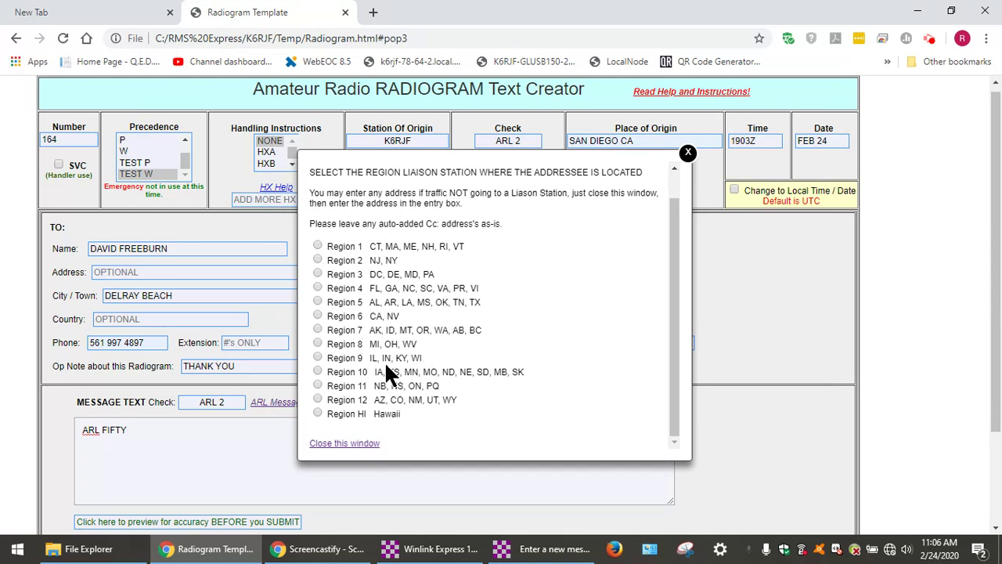
{"action": "left_click", "coordinate": [317, 288]}
{"action": "left_click", "coordinate": [360, 444]}
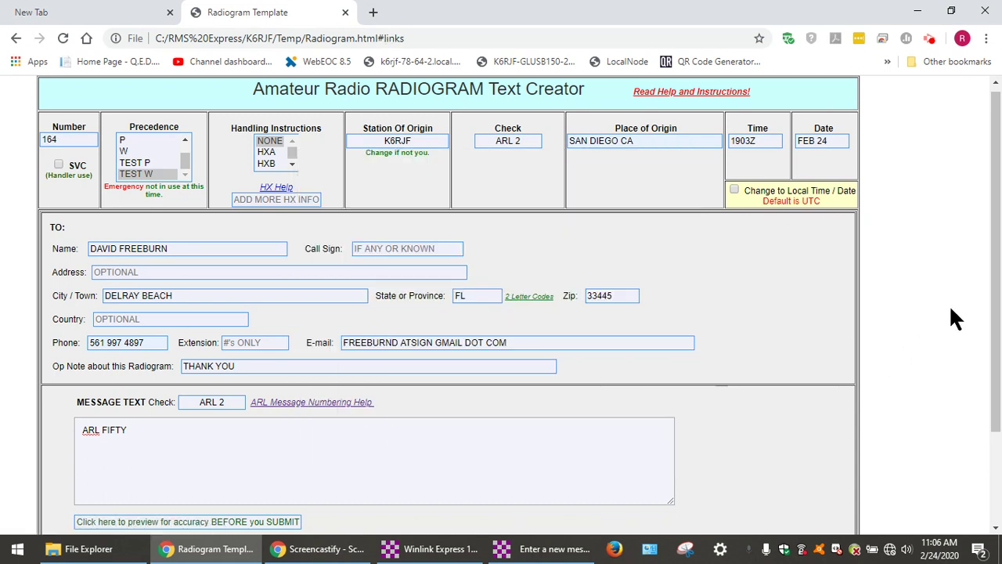
{"action": "left_click_drag", "start_coordinate": [996, 320], "coordinate": [998, 397]}
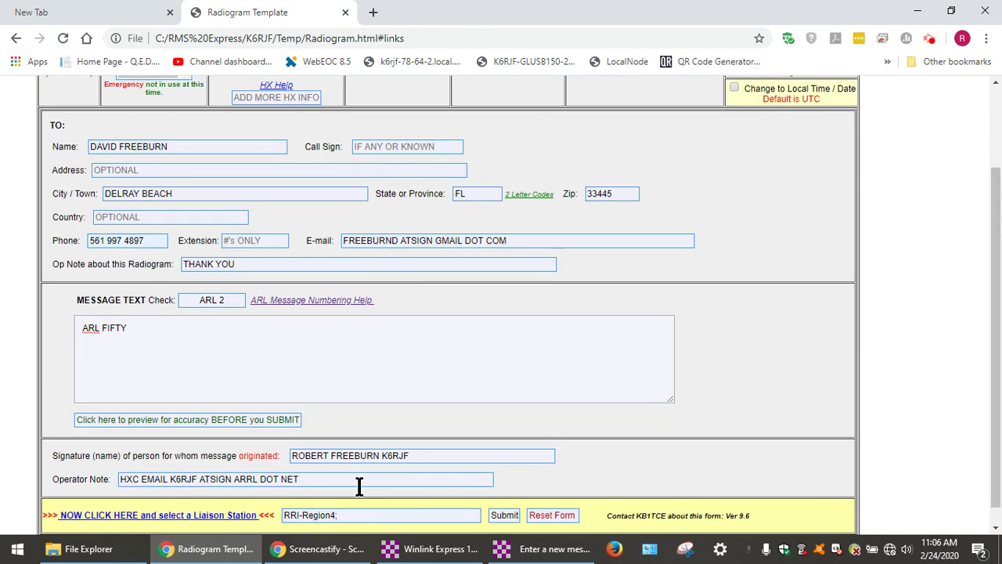
- Submit the radiogram form and post the generated message to the Outbox
{"action": "left_click", "coordinate": [507, 514]}
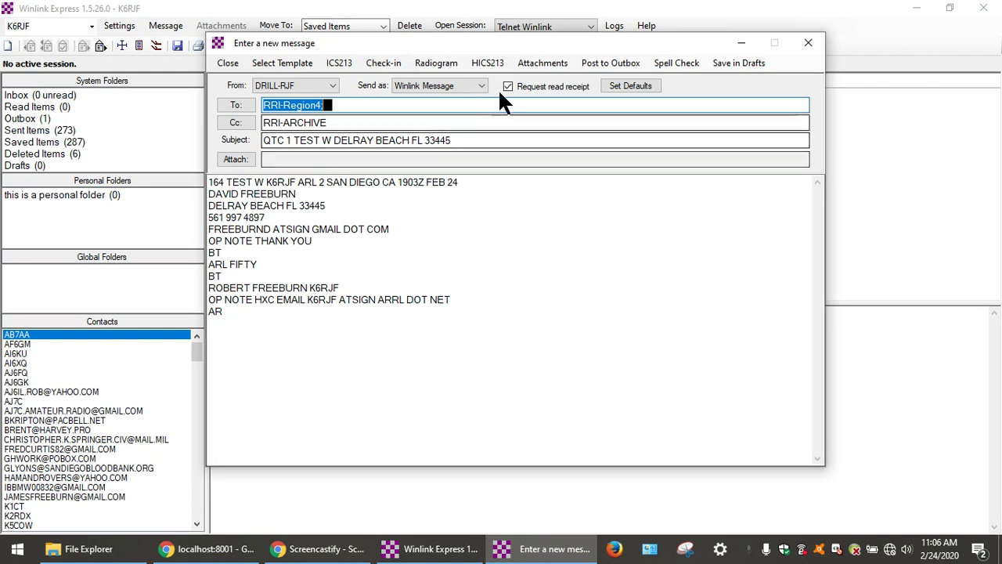
{"action": "left_click", "coordinate": [625, 63]}
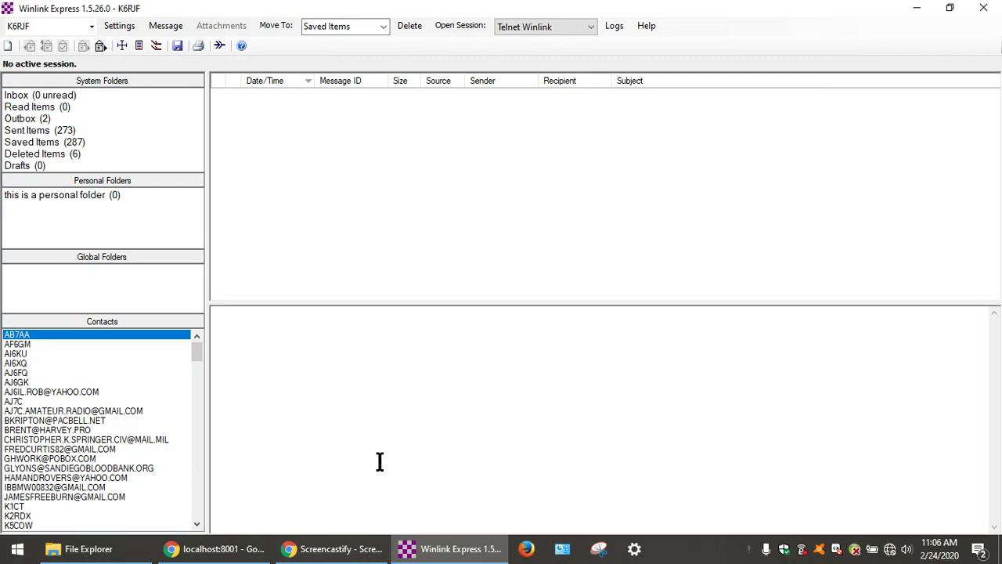